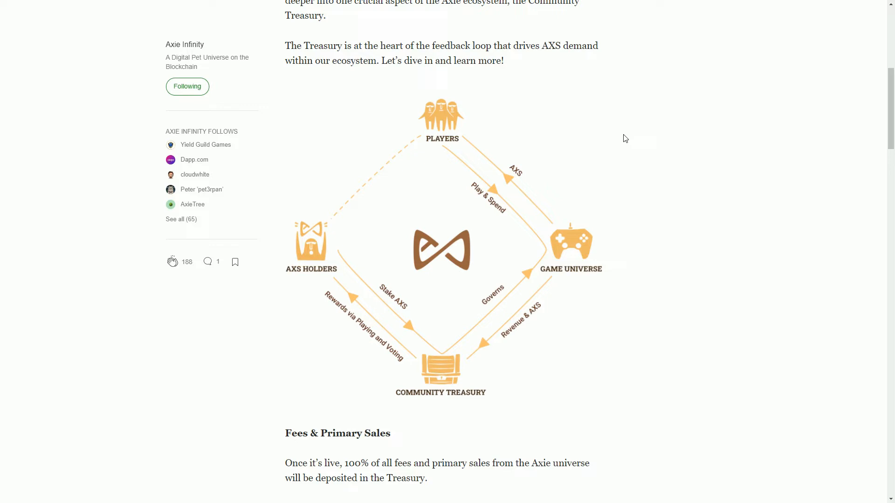
scroll(503, 210, down, 4)
scroll(414, 257, down, 4)
scroll(414, 257, down, 2)
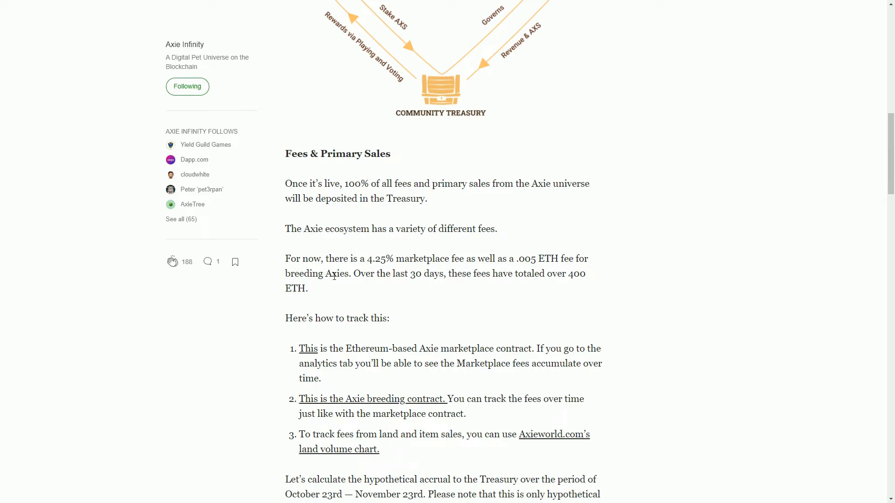
scroll(333, 277, up, 3)
scroll(334, 276, up, 3)
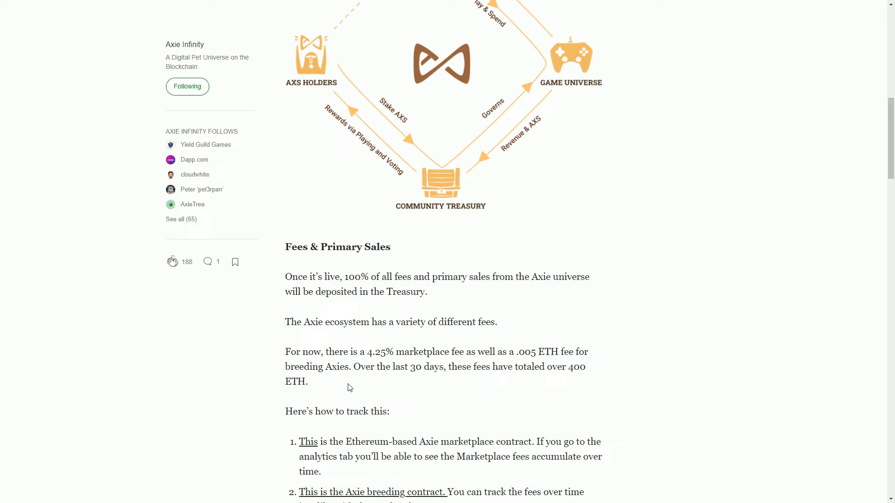
scroll(671, 455, up, 3)
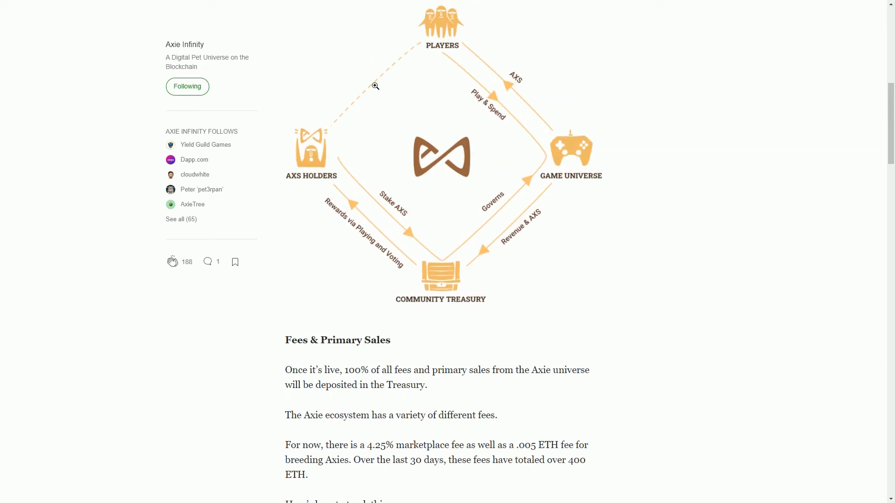
scroll(411, 293, down, 2)
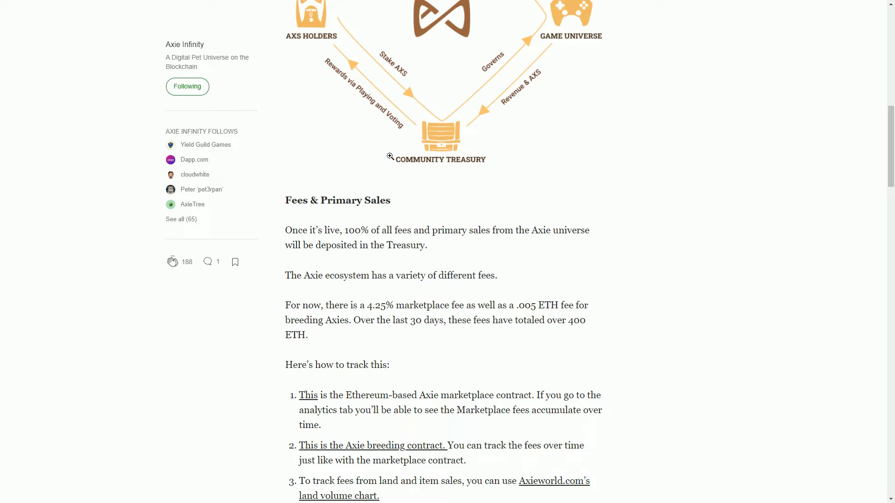
scroll(222, 329, up, 3)
scroll(223, 328, up, 3)
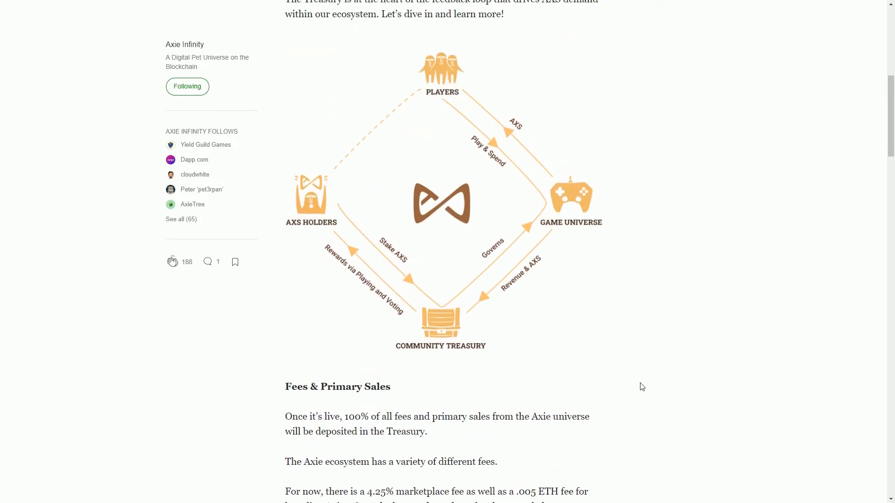
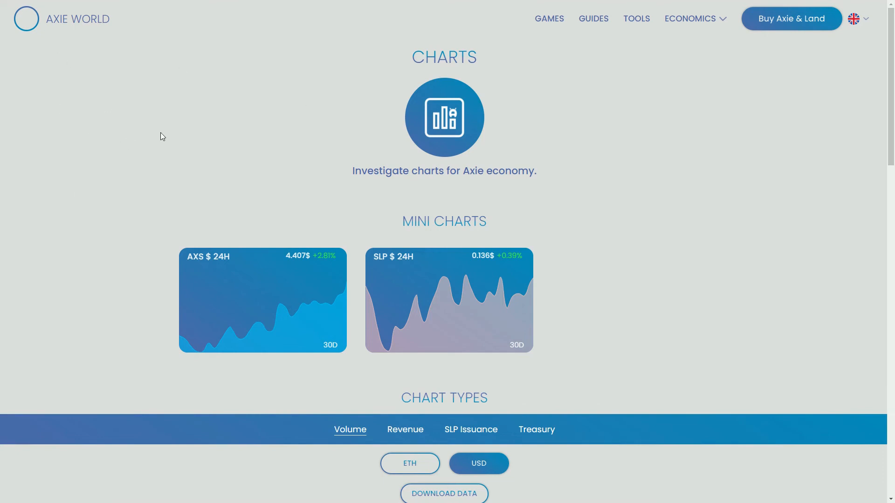
scroll(158, 136, down, 2)
scroll(158, 136, up, 2)
scroll(154, 205, down, 2)
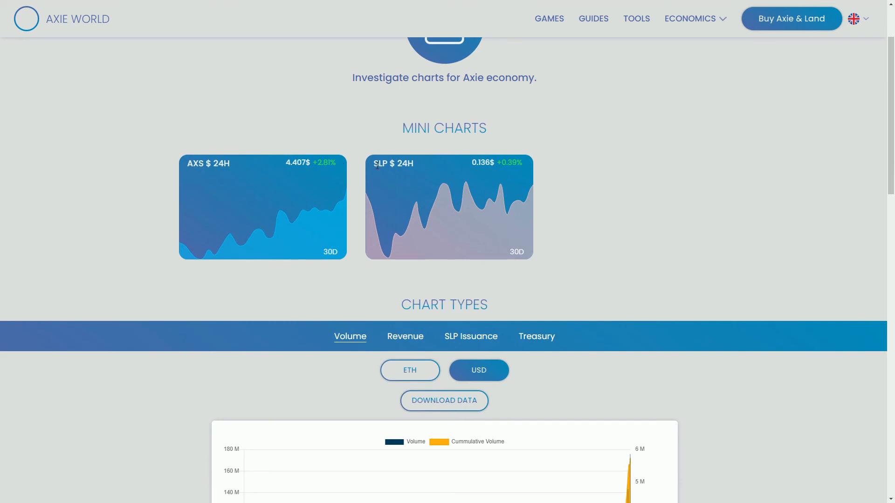
scroll(473, 212, down, 3)
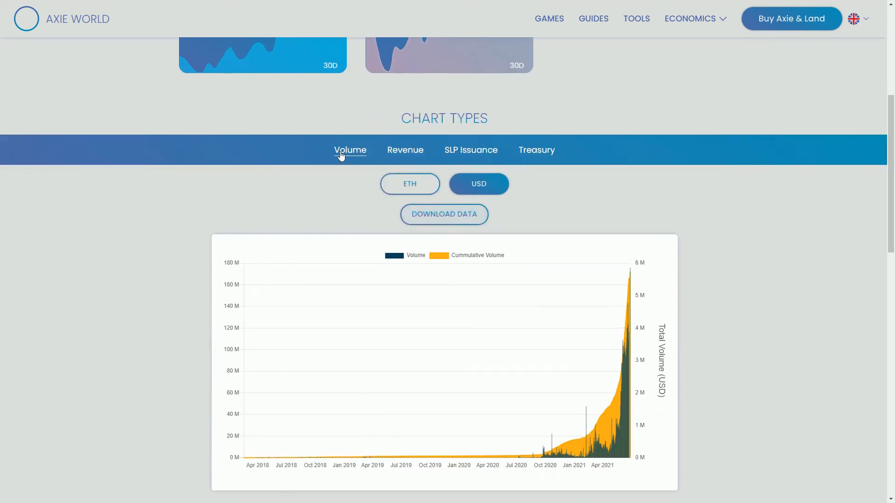
scroll(629, 210, down, 2)
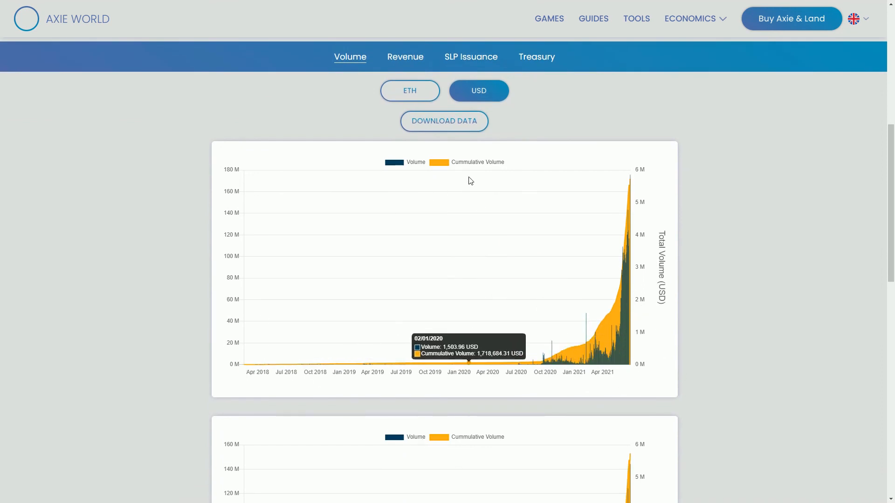
Show the trading volume and cumulative volume figures in ETH.
click(410, 90)
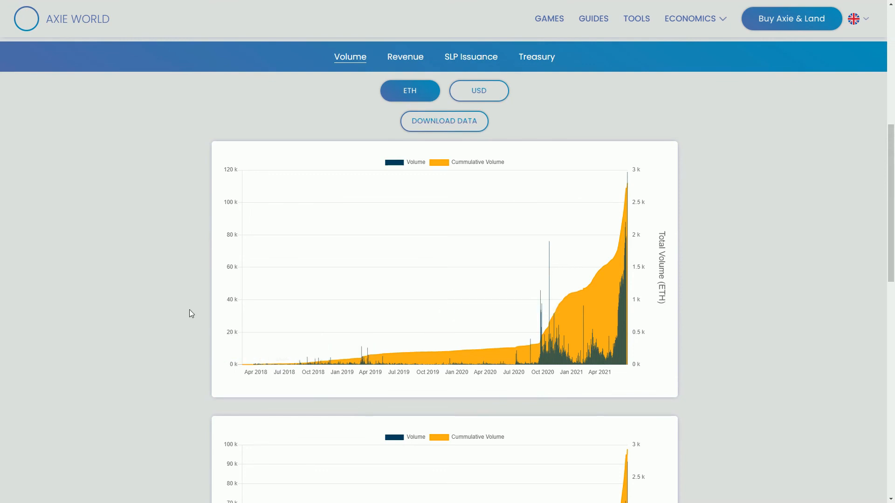
scroll(189, 308, down, 5)
scroll(188, 308, down, 4)
scroll(189, 308, up, 6)
scroll(196, 253, up, 6)
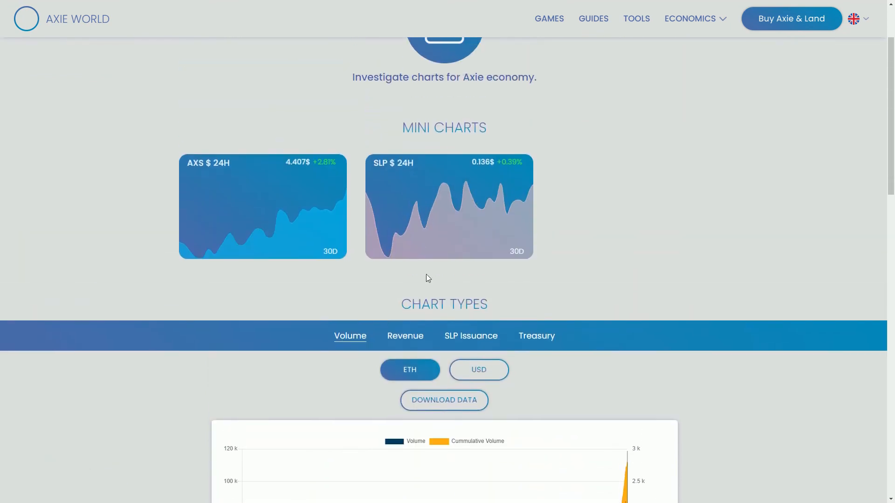
Show the cumulative revenue per source chart with figures in USD.
click(412, 338)
scroll(185, 311, down, 4)
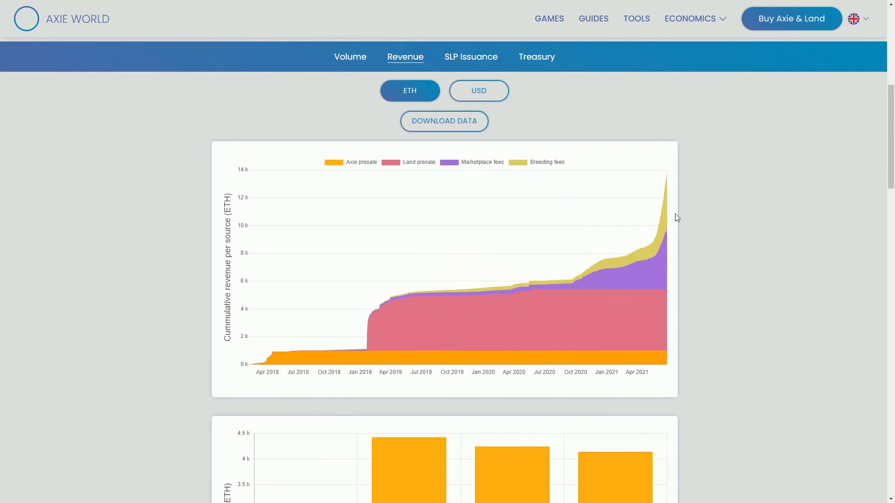
click(478, 91)
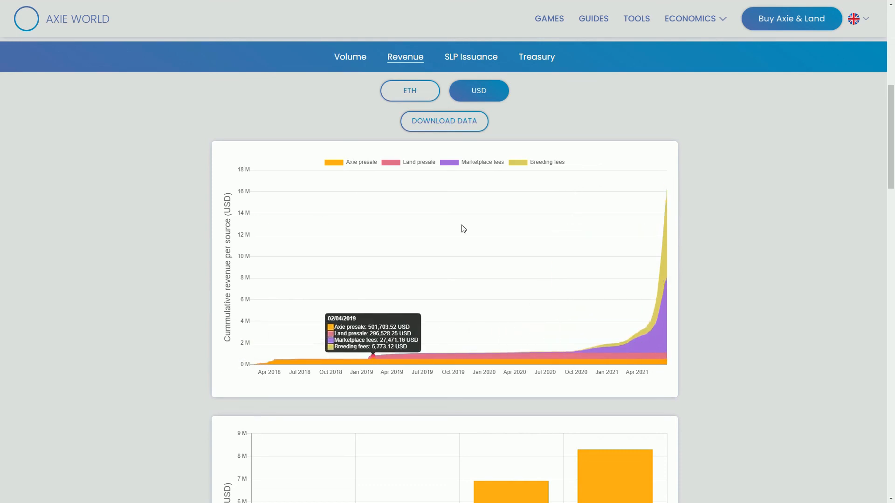
mouse_move(629, 340)
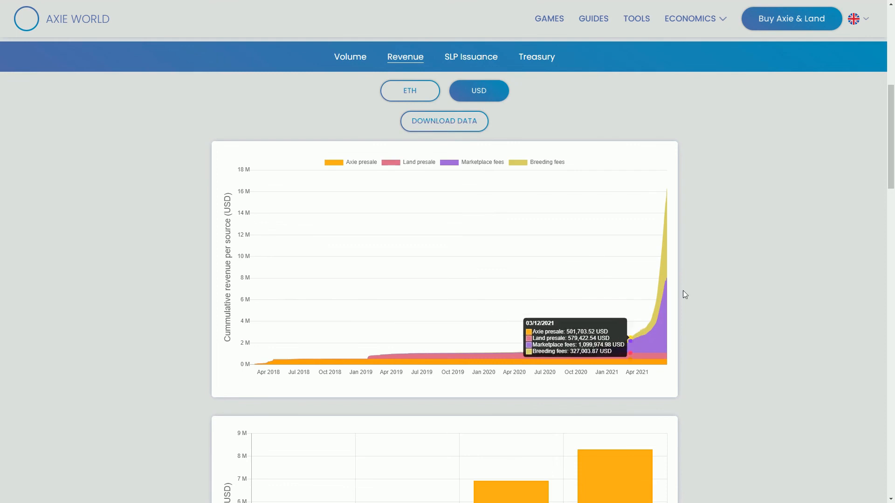
scroll(759, 300, down, 5)
scroll(795, 298, down, 5)
scroll(751, 294, down, 4)
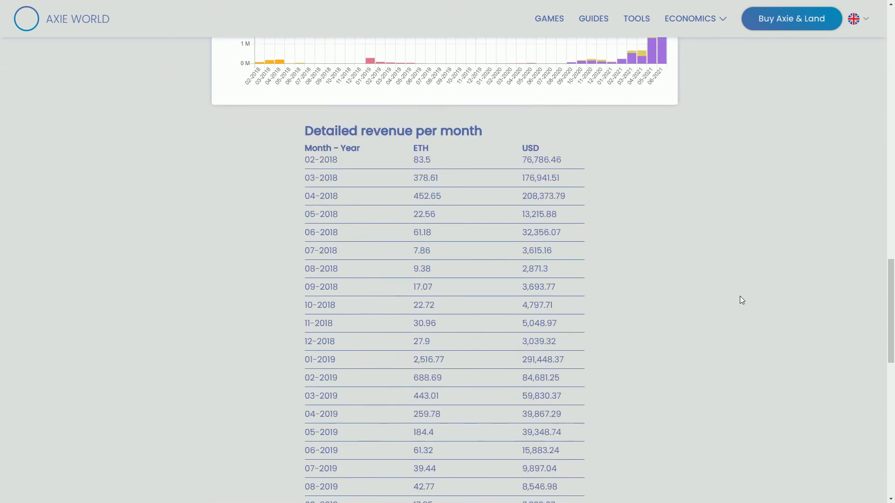
scroll(736, 294, down, 3)
scroll(731, 293, up, 5)
scroll(619, 231, down, 3)
scroll(577, 218, down, 6)
scroll(592, 266, down, 6)
scroll(592, 265, down, 2)
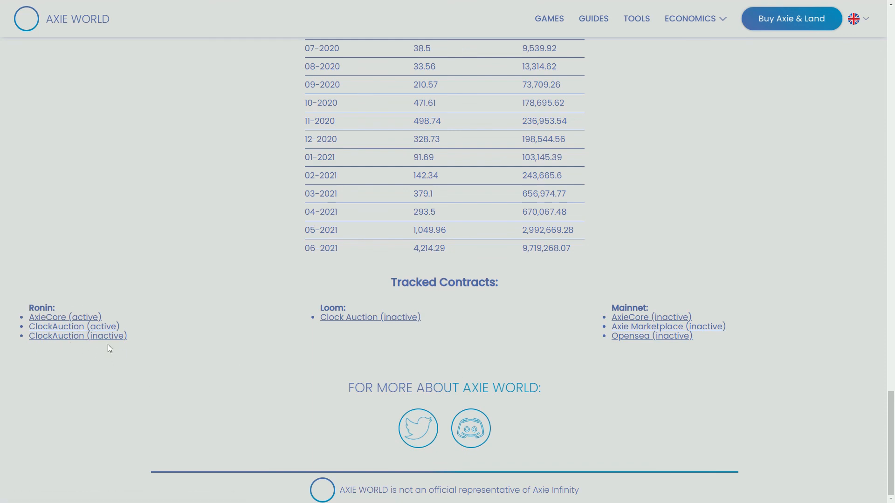
scroll(617, 346, up, 3)
scroll(641, 272, up, 8)
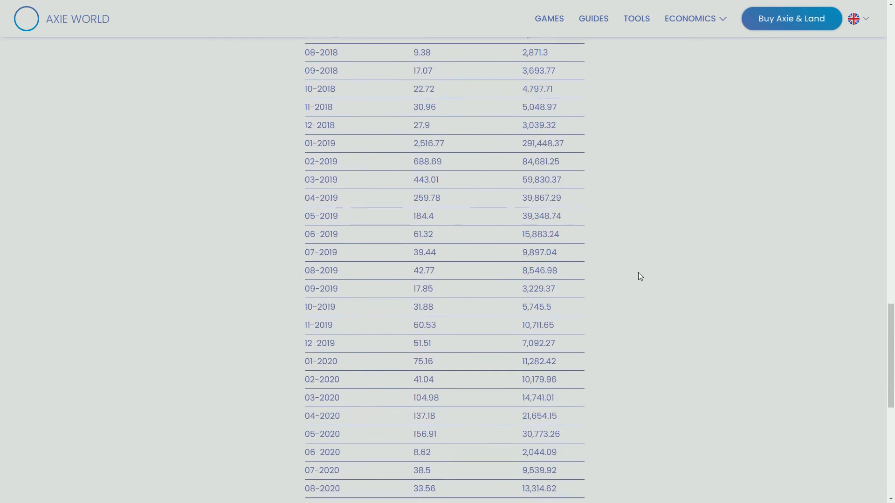
scroll(677, 257, up, 8)
scroll(676, 258, up, 6)
scroll(691, 206, up, 8)
scroll(699, 167, up, 3)
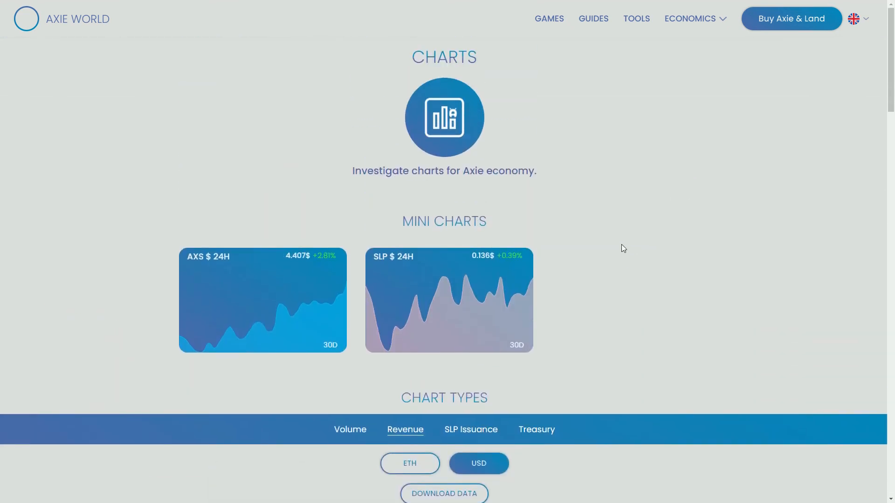